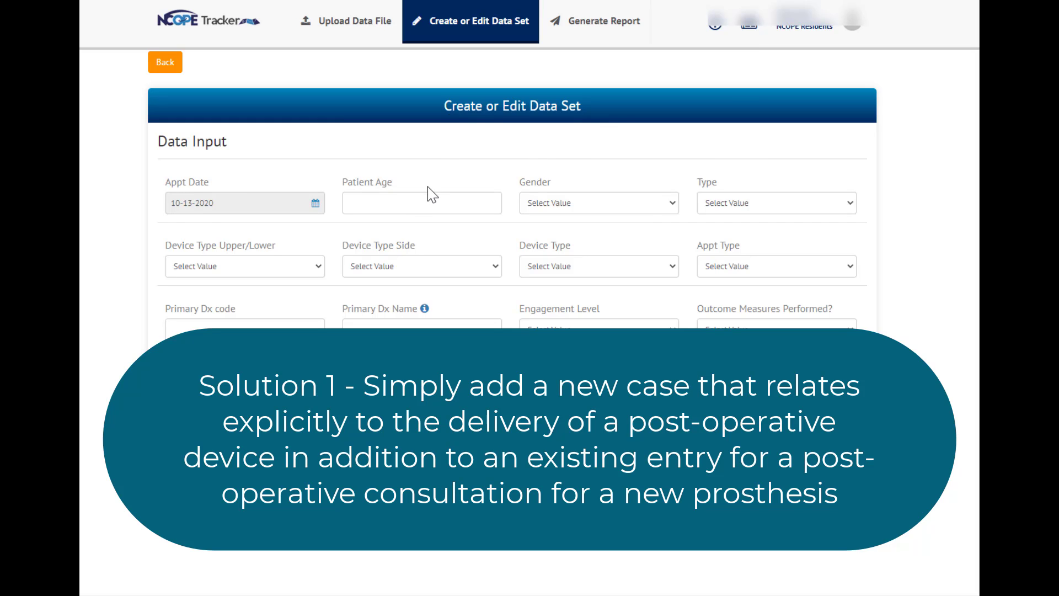
- Set the new case's appointment date to 10-12-2020 and the patient age to 68
{"action": "left_click", "coordinate": [414, 201]}
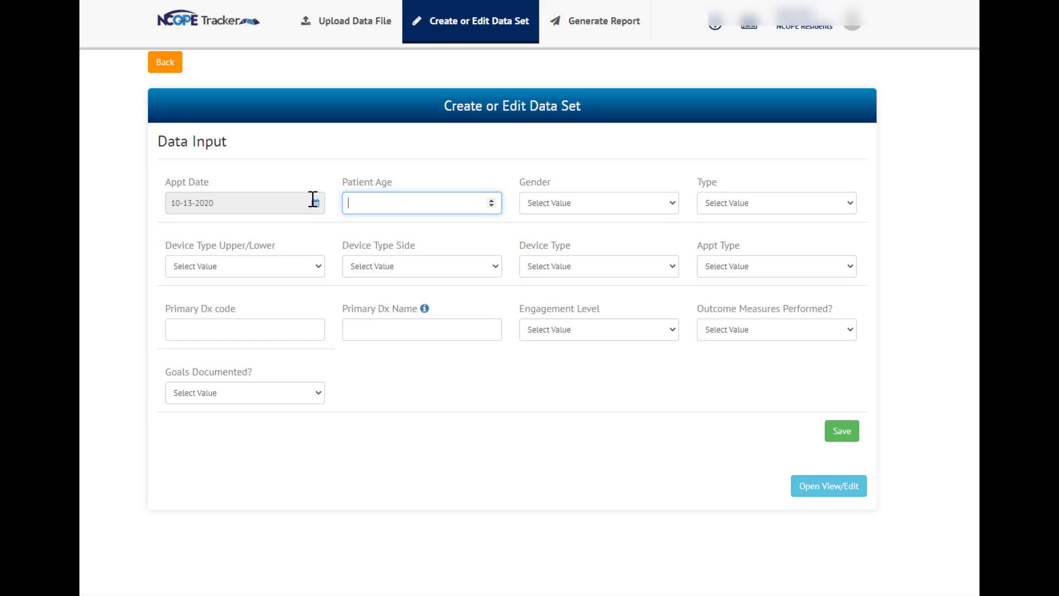
{"action": "left_click", "coordinate": [316, 203]}
{"action": "left_click", "coordinate": [209, 300]}
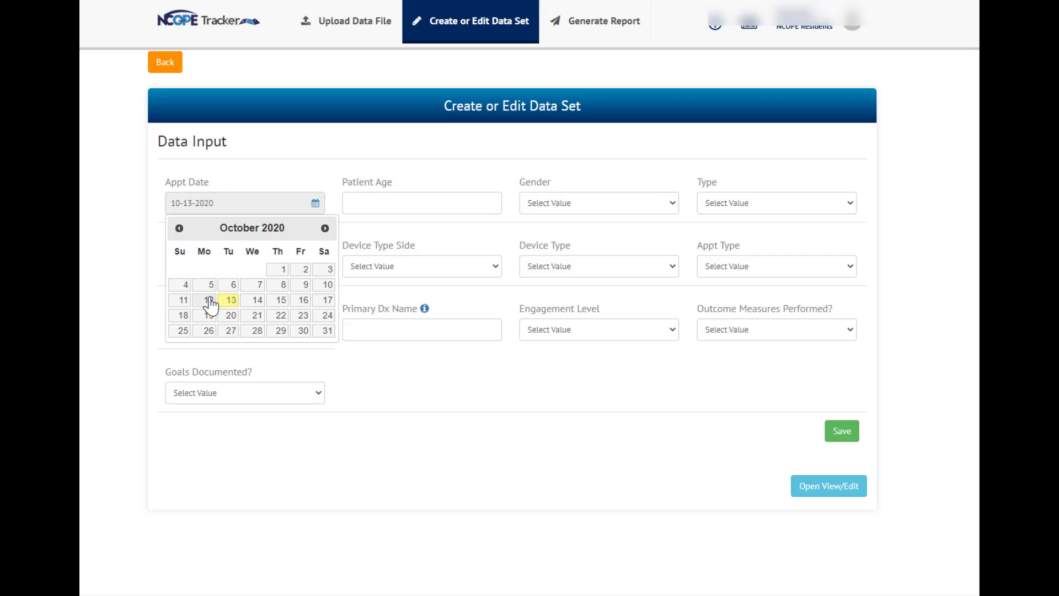
{"action": "left_click", "coordinate": [456, 206]}
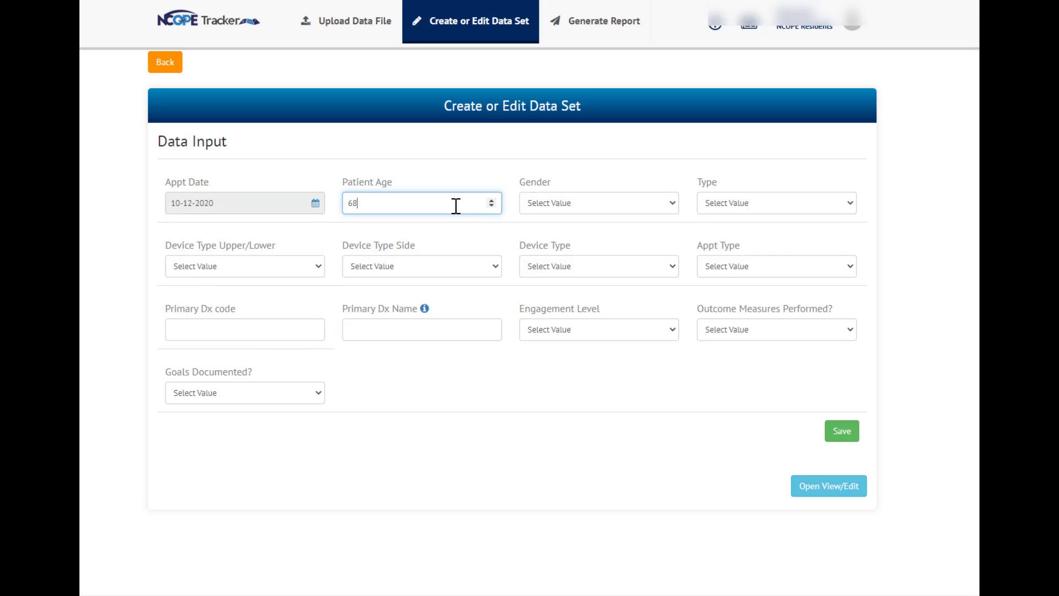
{"action": "key", "text": "Tab"}
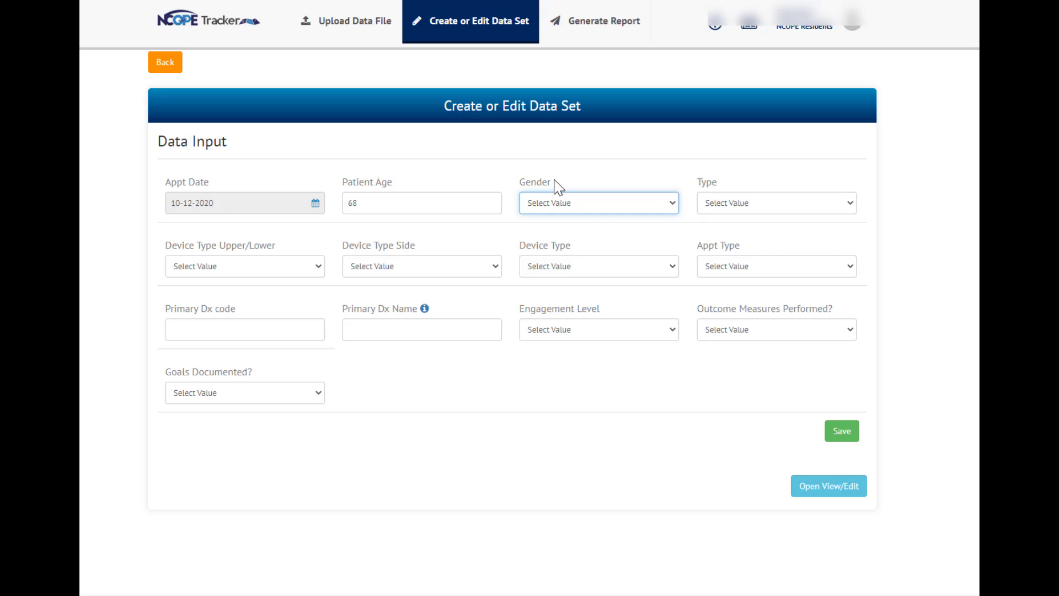
- Set the patient's gender to Male and the case type to Prosthetic
{"action": "left_click", "coordinate": [605, 204]}
{"action": "left_click", "coordinate": [598, 232]}
{"action": "left_click", "coordinate": [783, 205]}
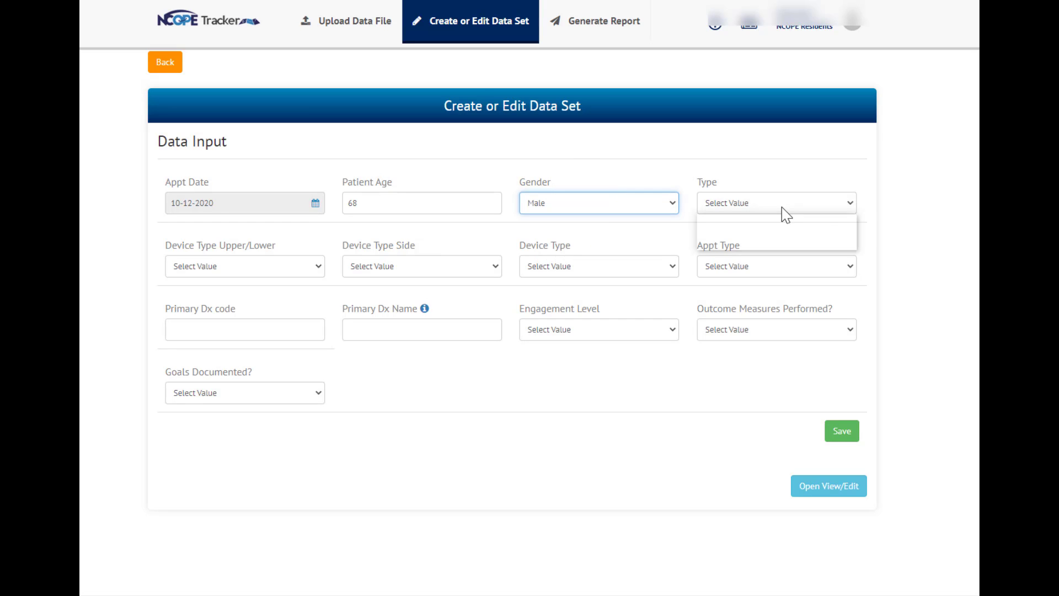
{"action": "left_click", "coordinate": [781, 243]}
- Set the case's upper/lower device category to Misc
{"action": "left_click", "coordinate": [248, 270]}
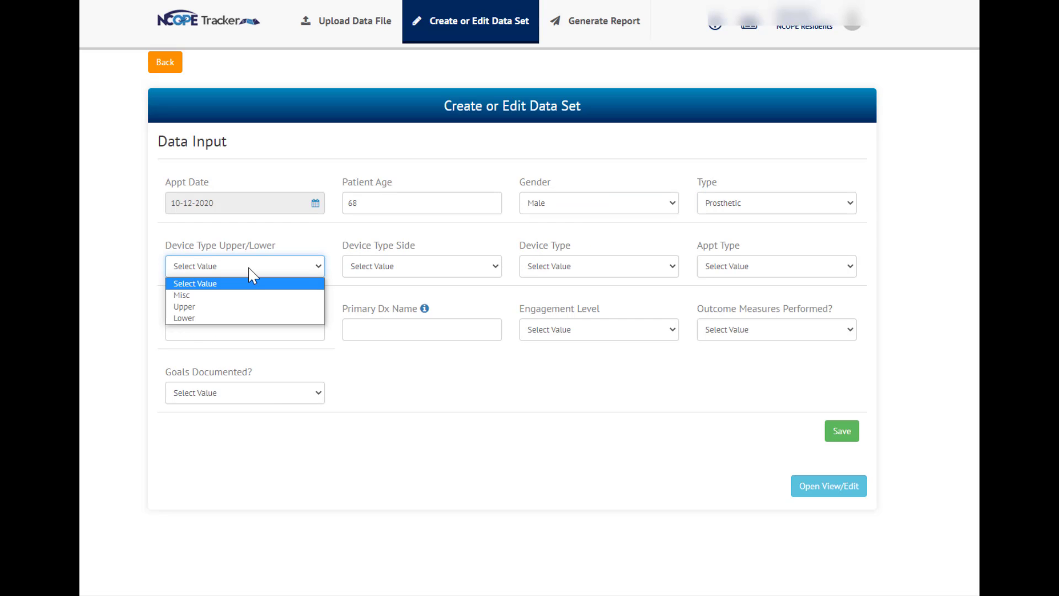
{"action": "left_click", "coordinate": [224, 307]}
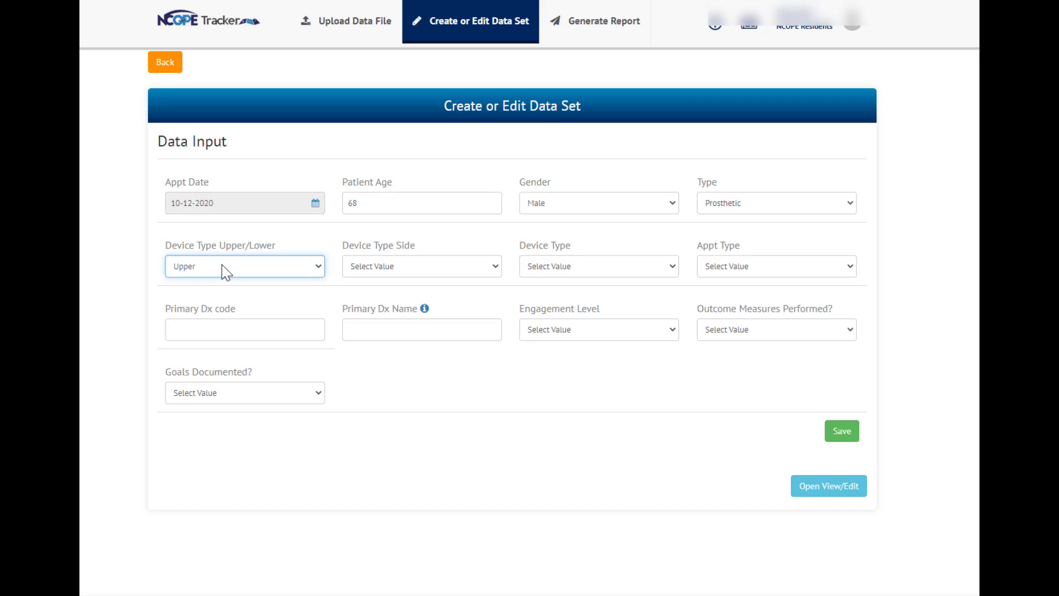
{"action": "left_click", "coordinate": [226, 270]}
{"action": "left_click", "coordinate": [227, 295]}
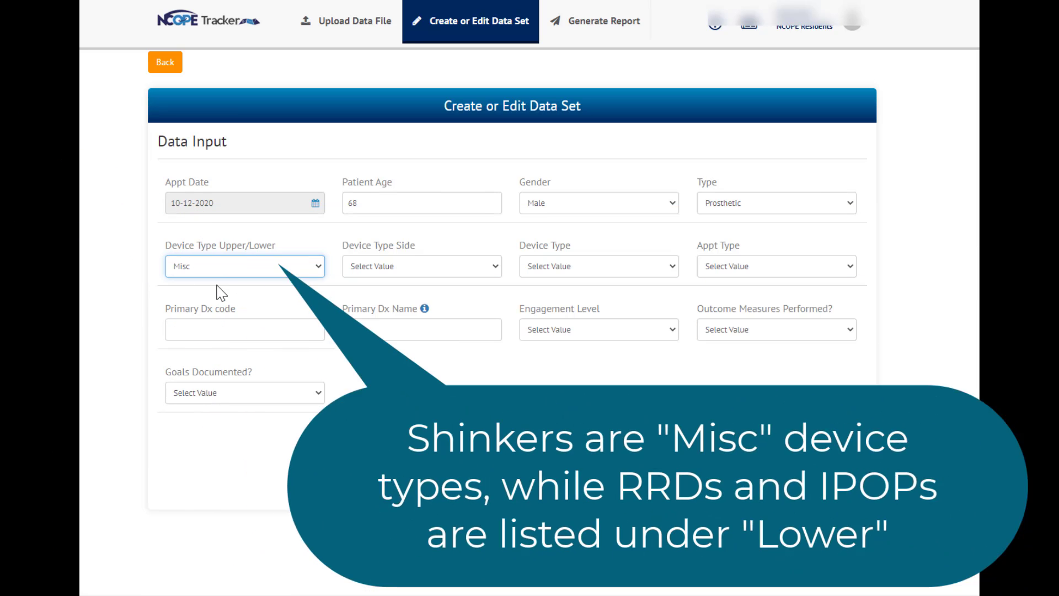
- Choose Shrinker as the device type and Post-Operative Visit as the appointment type
{"action": "left_click", "coordinate": [386, 271]}
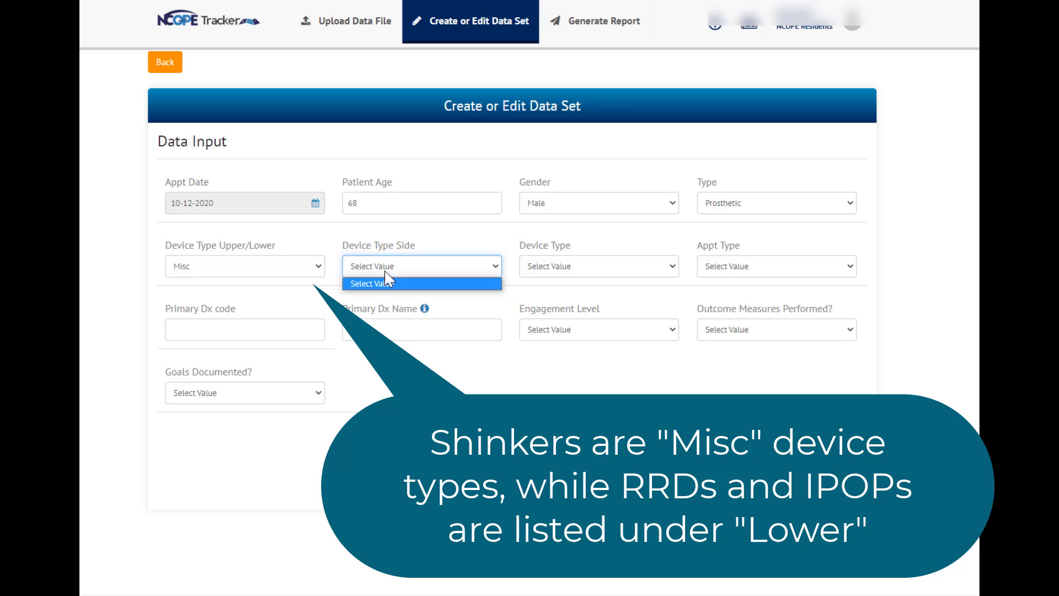
{"action": "left_click", "coordinate": [385, 272]}
{"action": "left_click", "coordinate": [585, 270]}
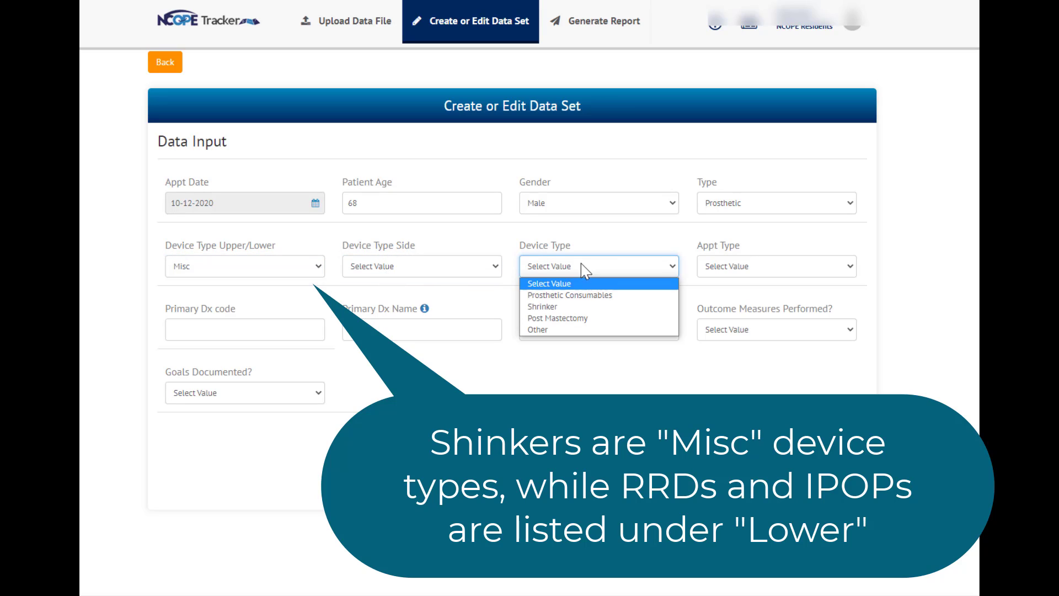
{"action": "left_click", "coordinate": [560, 307]}
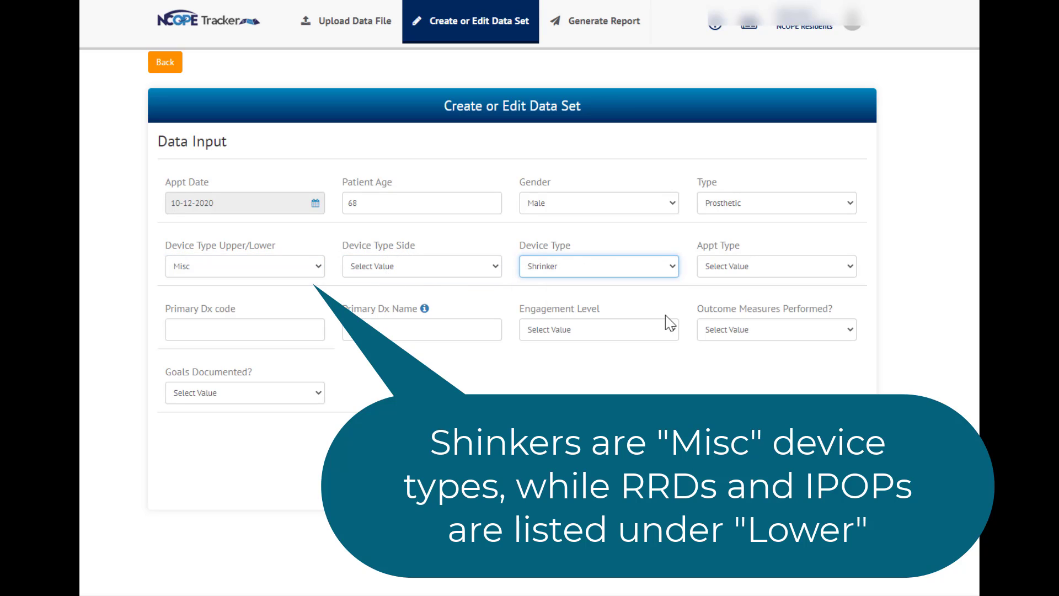
{"action": "left_click", "coordinate": [754, 270]}
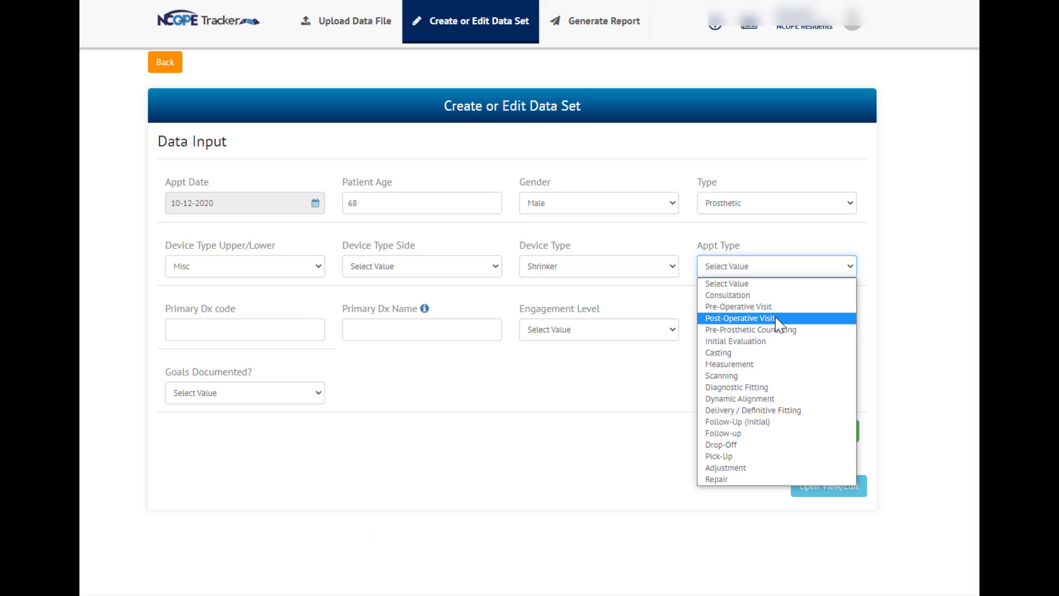
{"action": "left_click", "coordinate": [776, 318]}
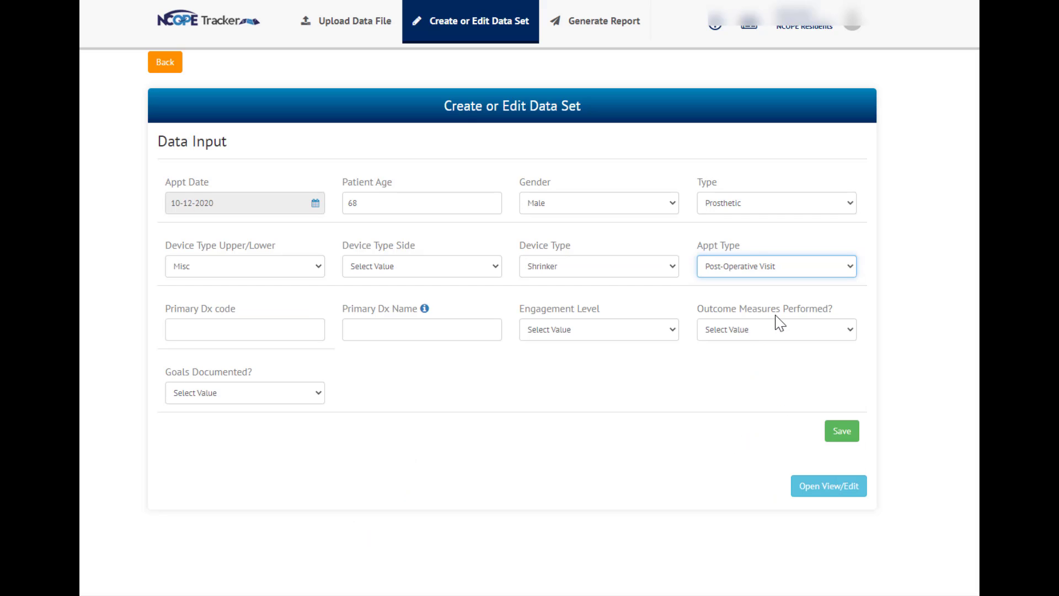
- Search the primary diagnosis names for "amputation + knee" and pick complete traumatic amputation between unspecified hip and knee/ sequela (S78.119S)
{"action": "left_click", "coordinate": [426, 332]}
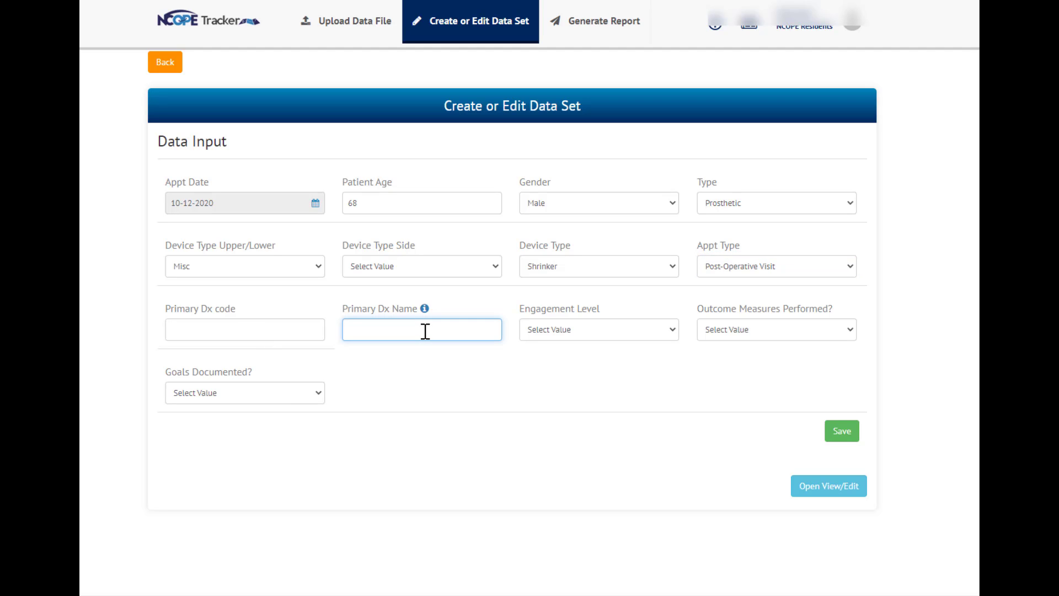
{"action": "type", "text": "amputation +"}
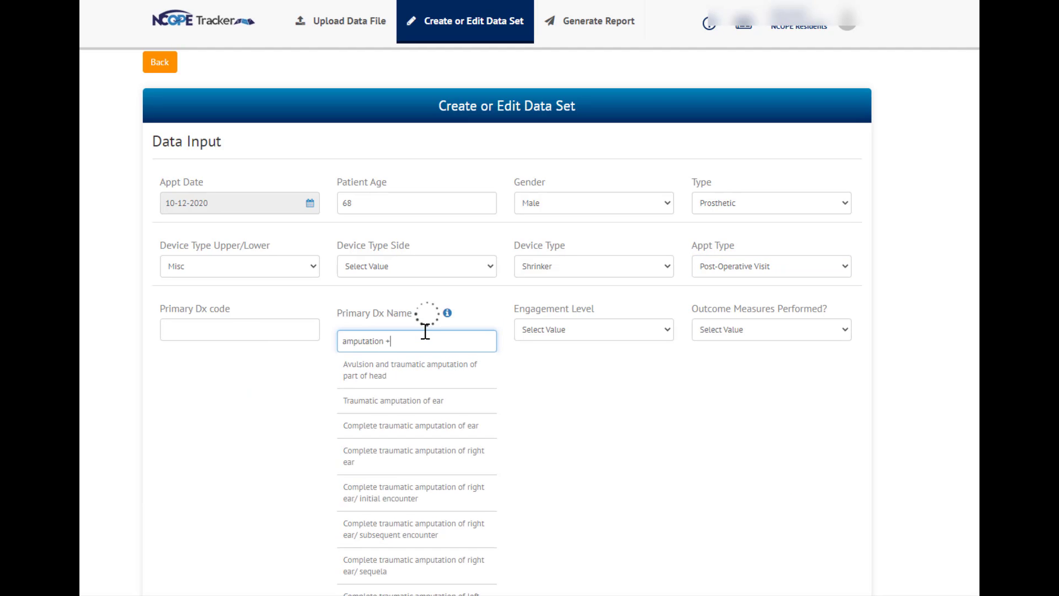
{"action": "type", "text": " knee"}
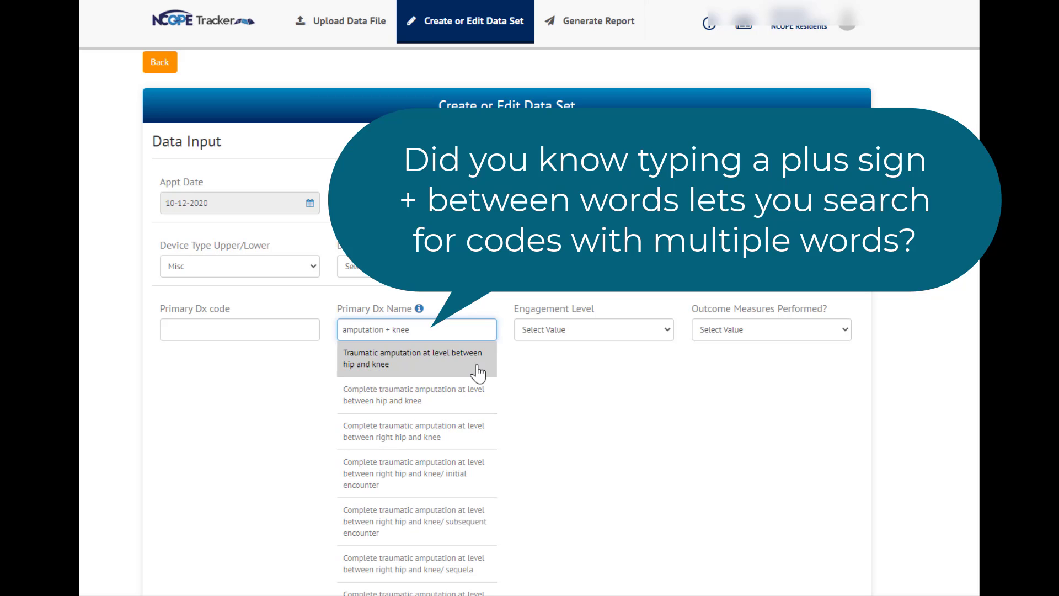
{"action": "scroll", "coordinate": [417, 458], "scroll_direction": "down", "scroll_amount": 1}
{"action": "scroll", "coordinate": [422, 462], "scroll_direction": "down", "scroll_amount": 7}
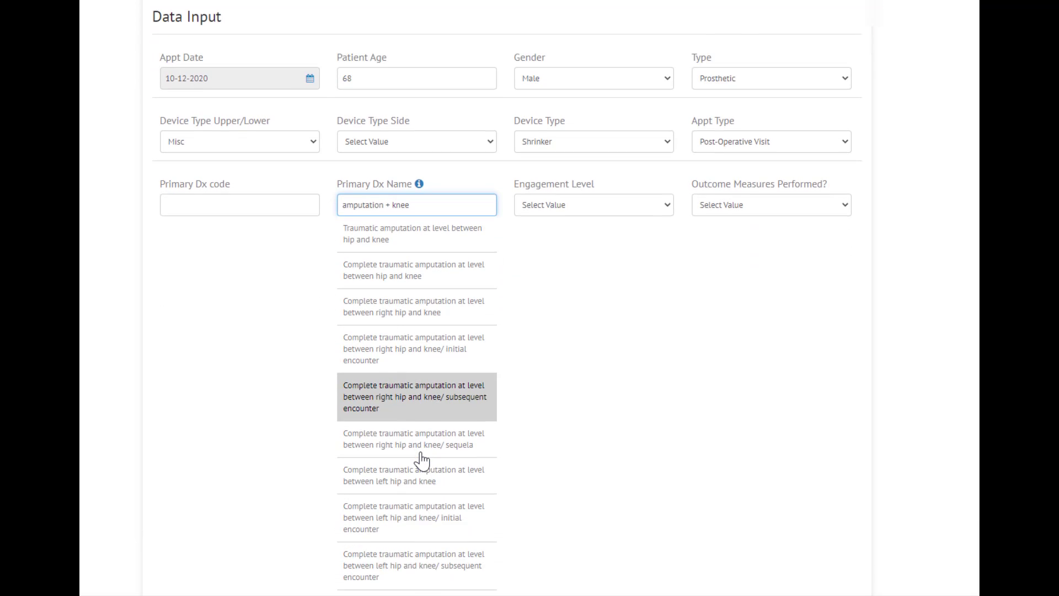
{"action": "left_click", "coordinate": [422, 476]}
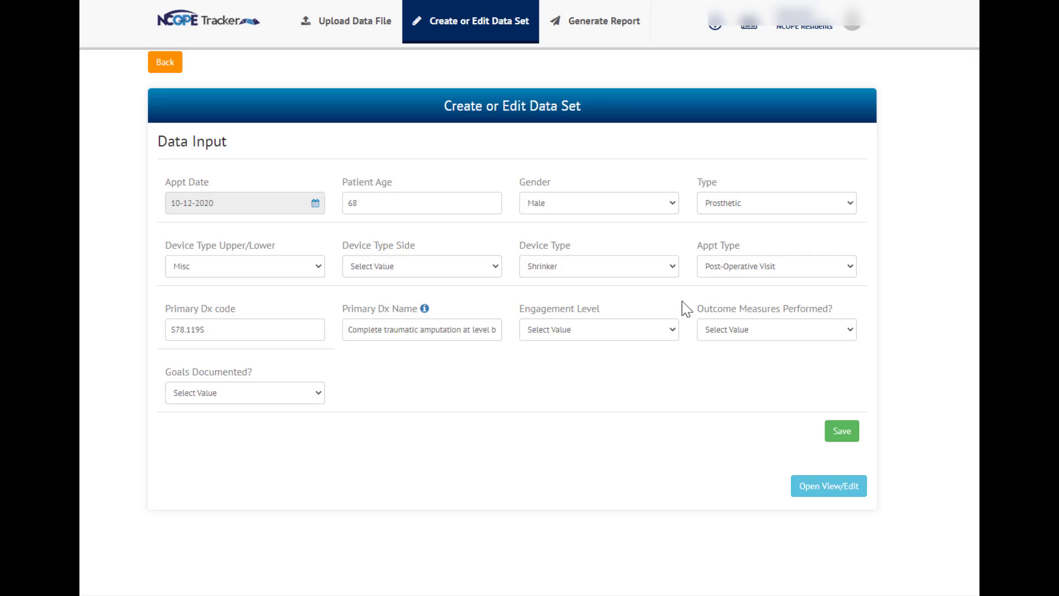
- Set the engagement level to Independent and save the shrinker case
{"action": "left_click", "coordinate": [598, 325]}
{"action": "left_click", "coordinate": [599, 379]}
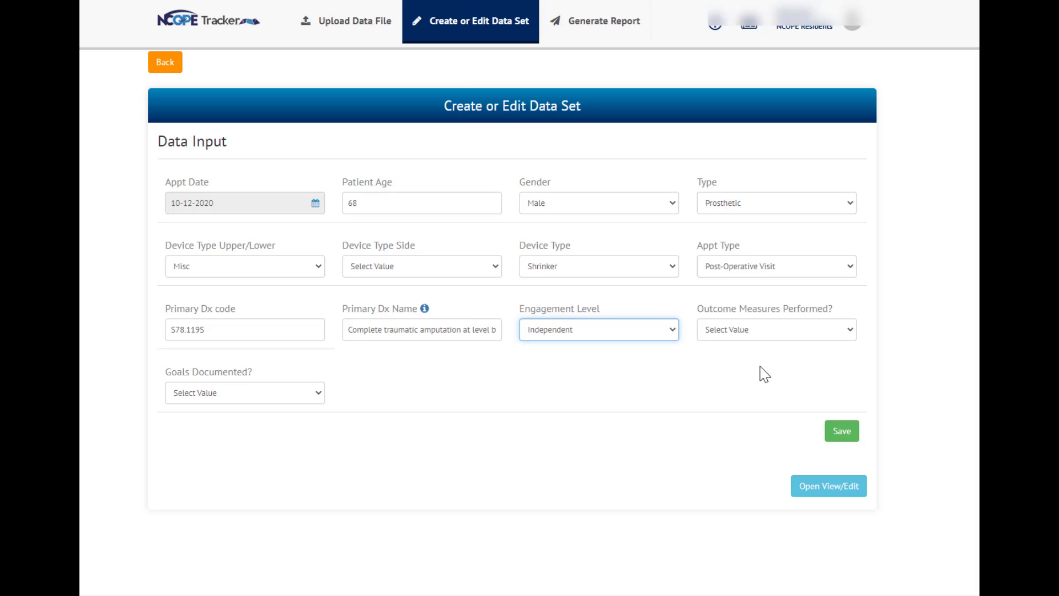
{"action": "left_click", "coordinate": [849, 433]}
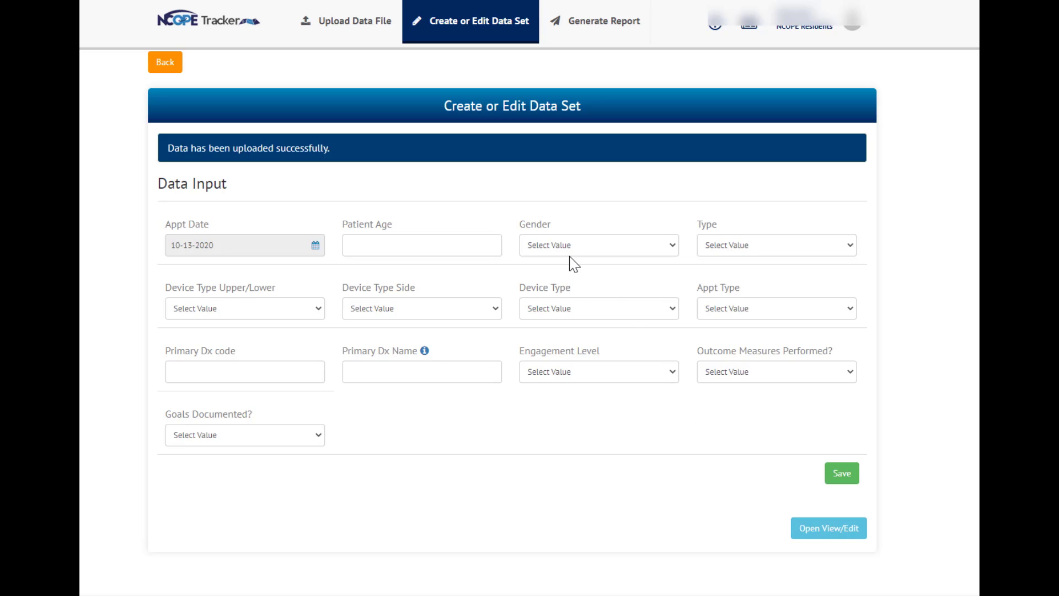
- Start another case with patient age 68, gender Male and type Prosthetic
{"action": "left_click", "coordinate": [444, 246]}
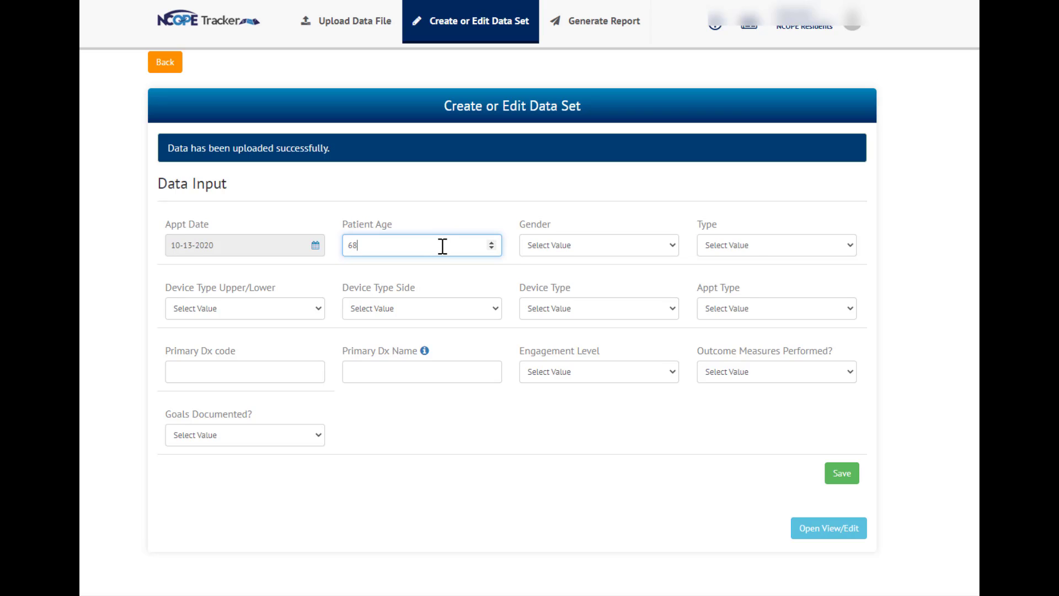
{"action": "key", "text": "Tab"}
{"action": "left_click", "coordinate": [609, 254]}
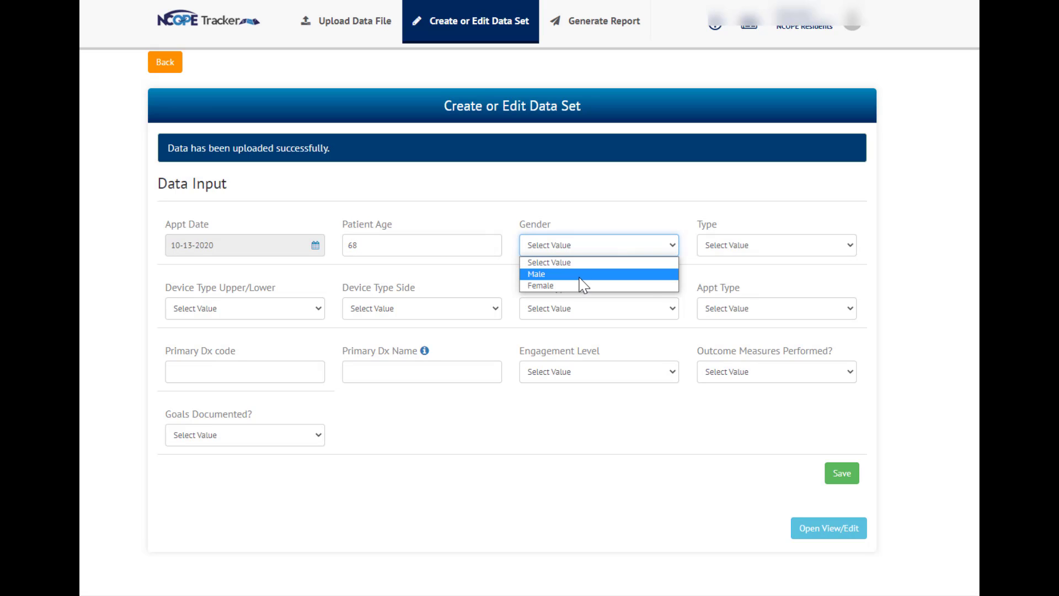
{"action": "left_click", "coordinate": [580, 275]}
{"action": "left_click", "coordinate": [787, 254]}
{"action": "left_click", "coordinate": [764, 291]}
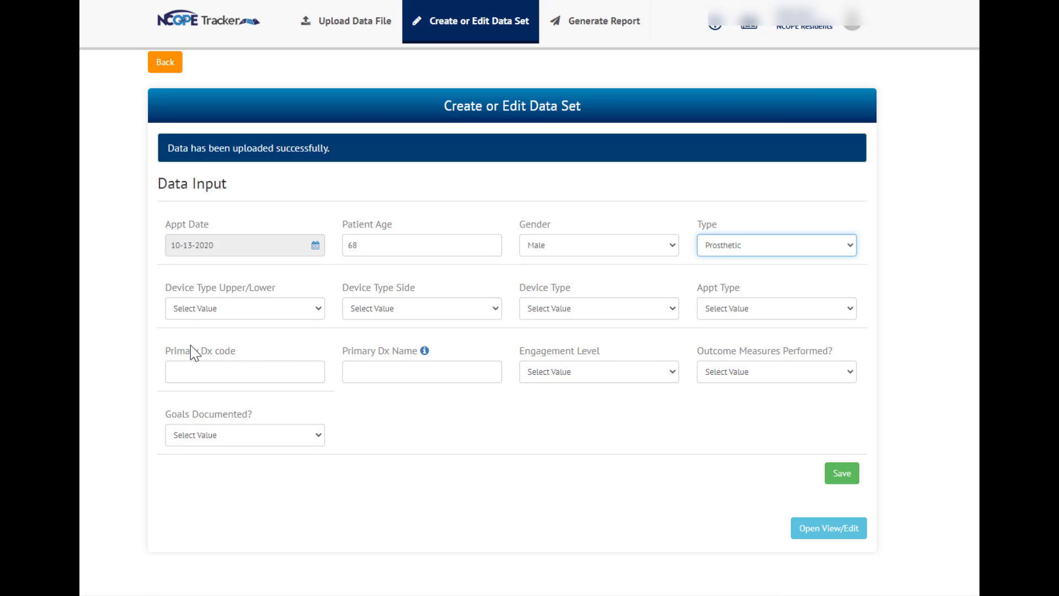
- Set the second case's device category to Lower and its device side to Right
{"action": "left_click", "coordinate": [242, 315]}
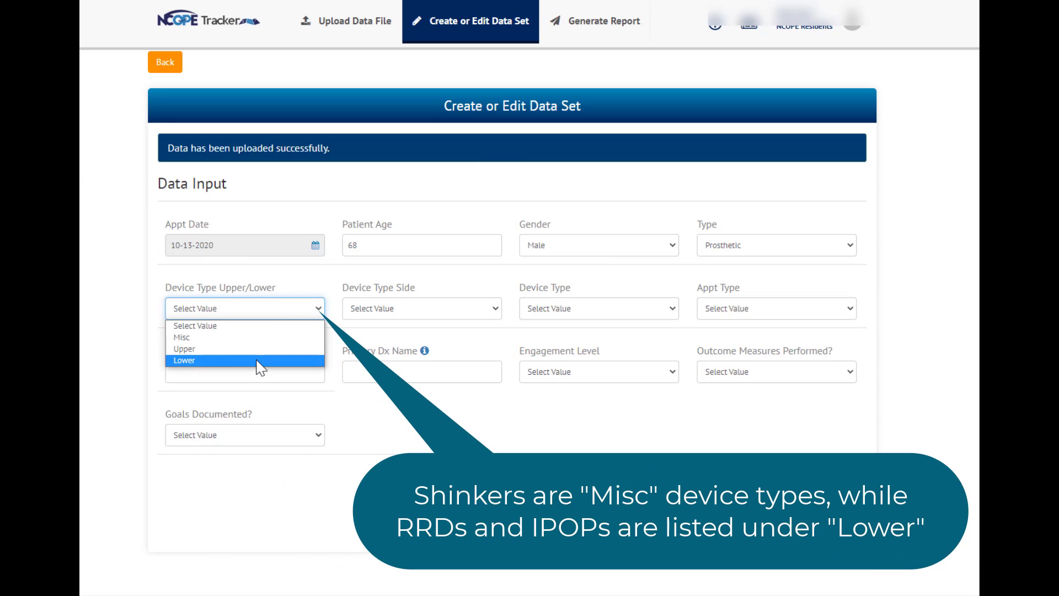
{"action": "left_click", "coordinate": [259, 362]}
{"action": "left_click", "coordinate": [463, 313]}
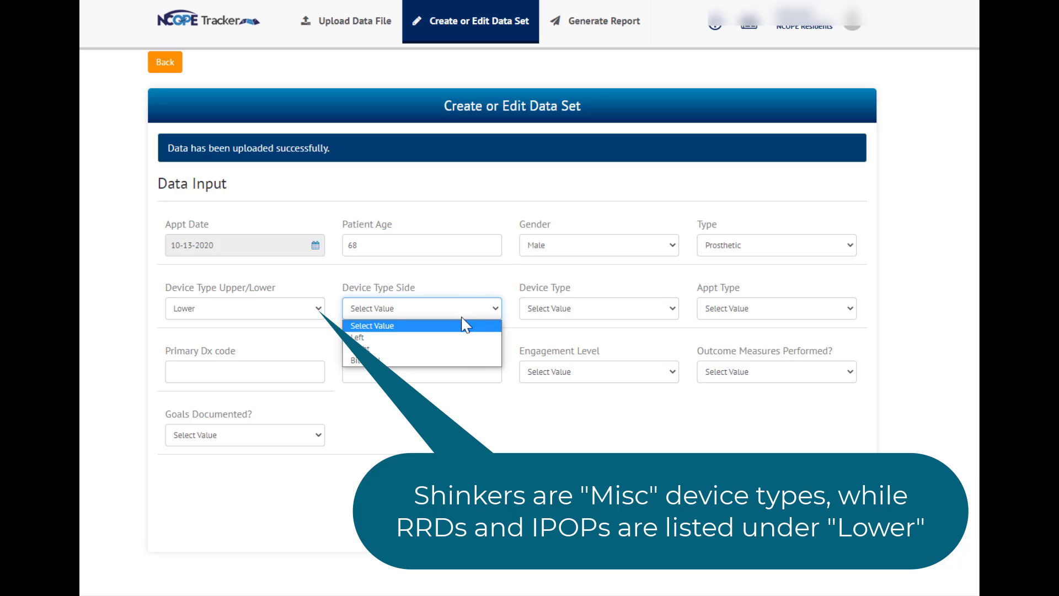
{"action": "left_click", "coordinate": [468, 350]}
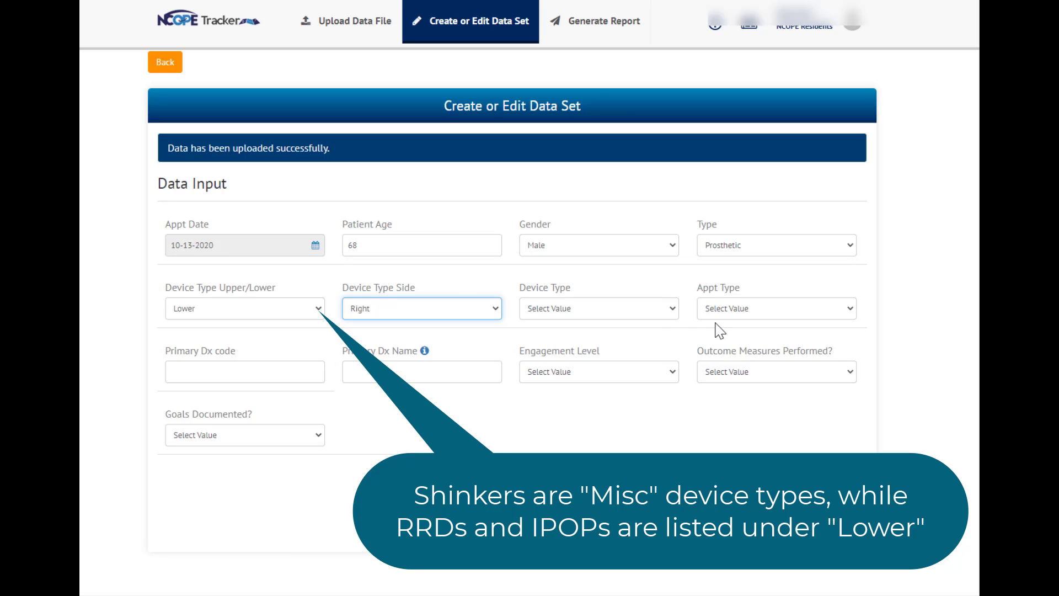
- Choose Rigid Removable Dressing as the device type and Post-Operative Visit as the appointment type
{"action": "left_click", "coordinate": [644, 316]}
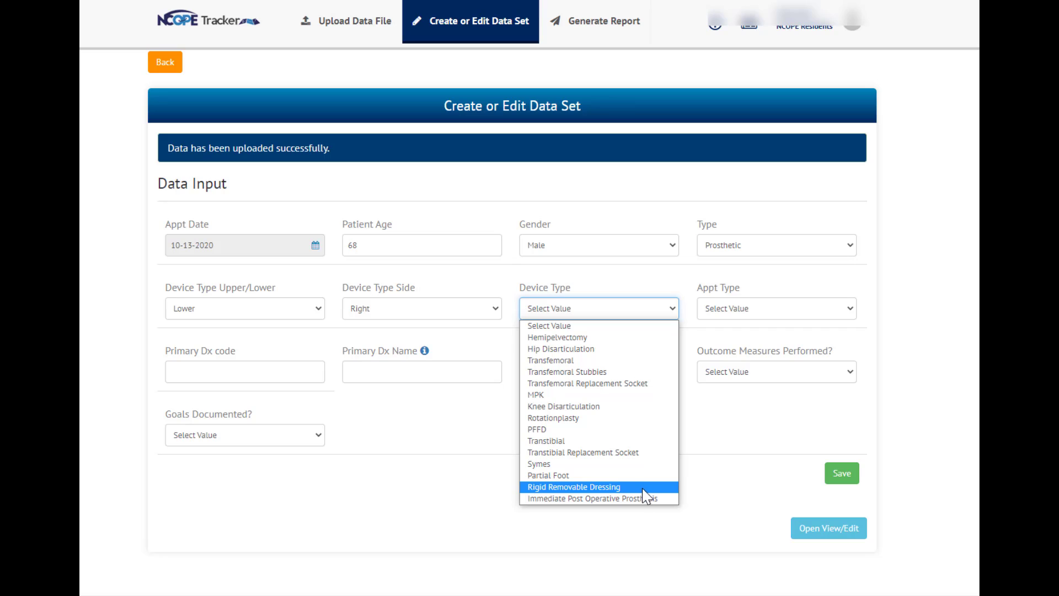
{"action": "left_click", "coordinate": [607, 488]}
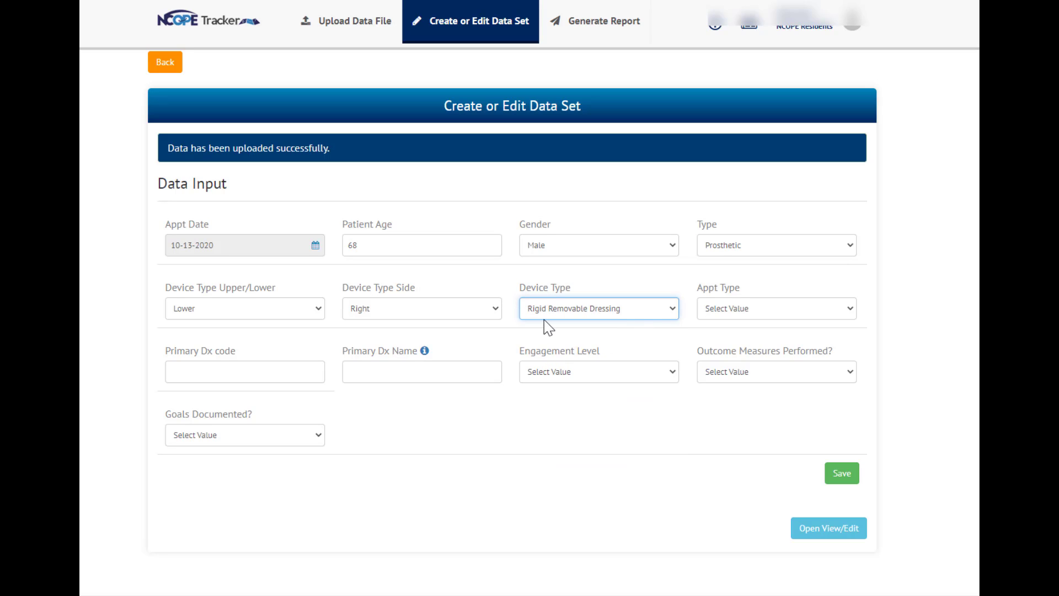
{"action": "left_click", "coordinate": [747, 315]}
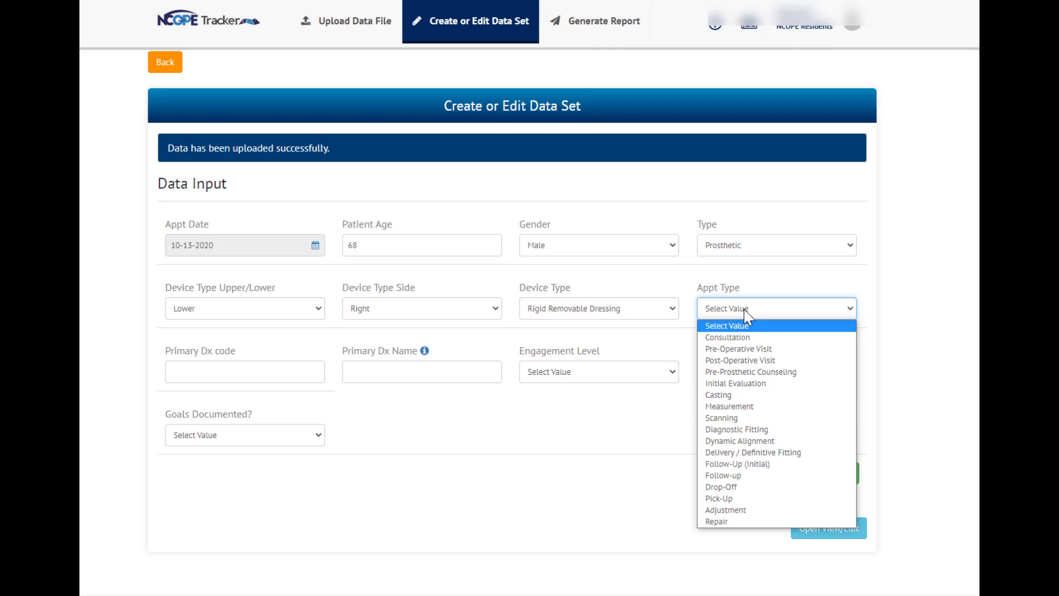
{"action": "left_click", "coordinate": [747, 362]}
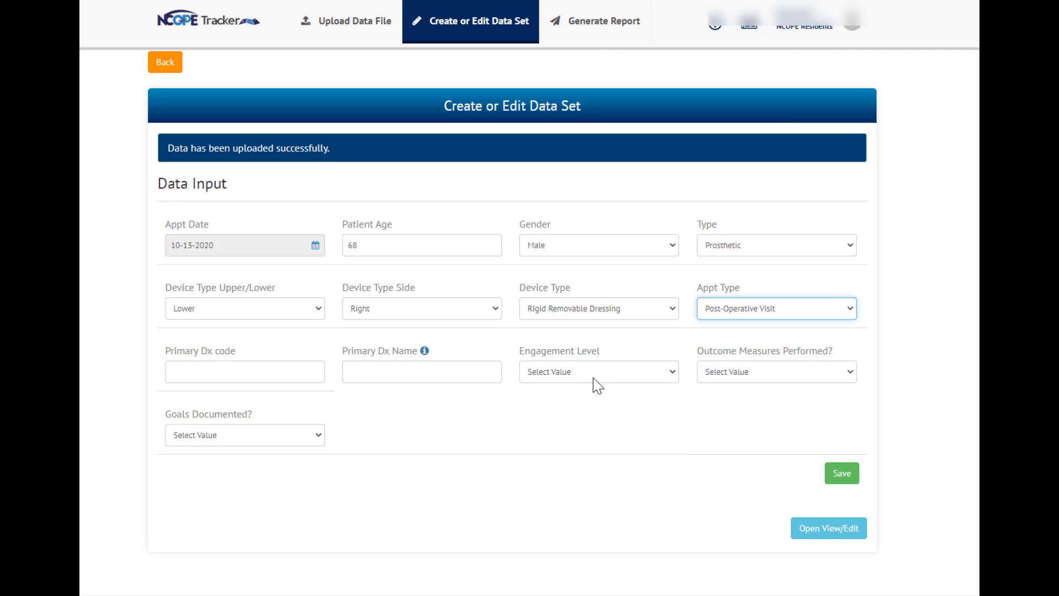
- Find the primary diagnosis with "amputation + knee" and assign complete traumatic amputation between unspecified hip and knee/ sequela (S78.119S) to the second case
{"action": "left_click", "coordinate": [409, 370]}
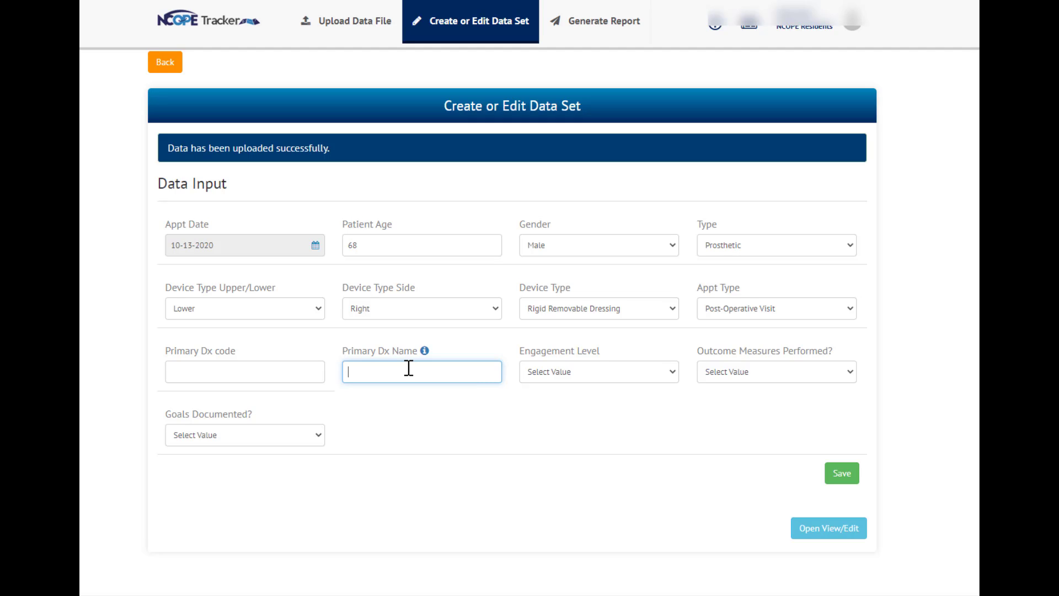
{"action": "type", "text": "amp"}
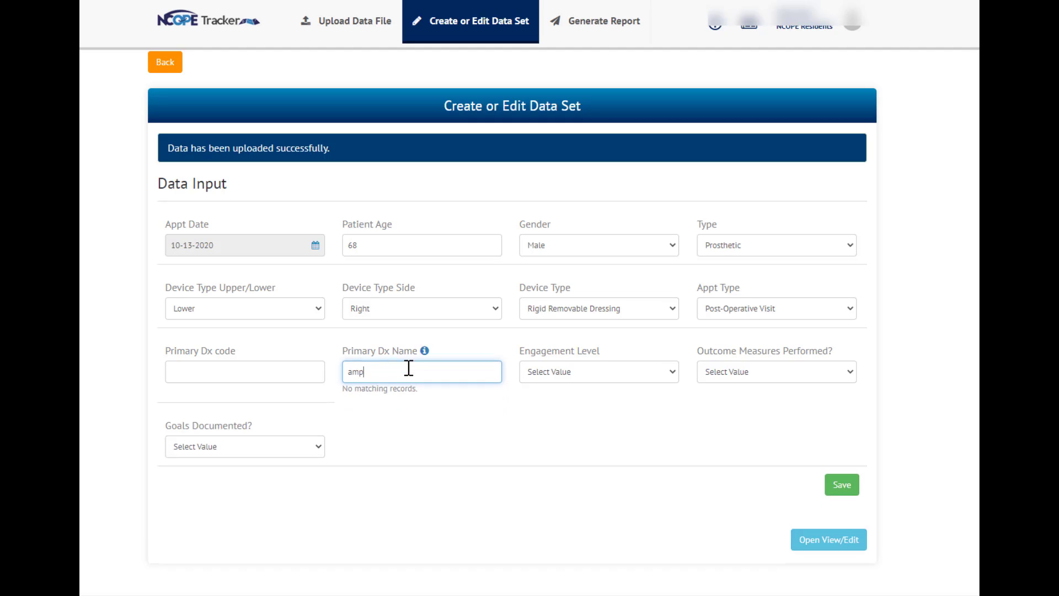
{"action": "type", "text": "utation + knee"}
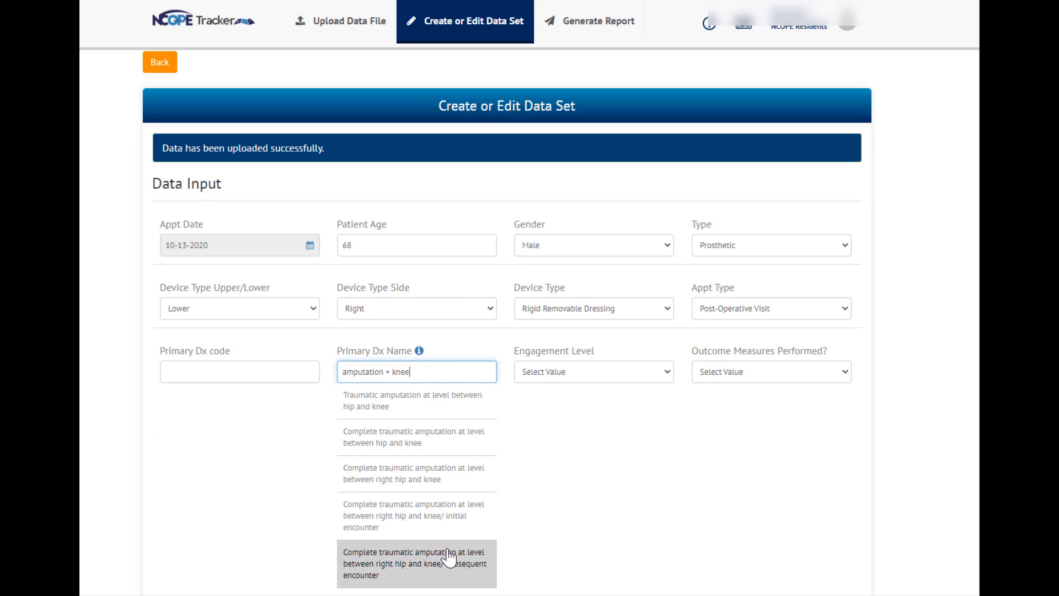
{"action": "scroll", "coordinate": [438, 546], "scroll_direction": "down", "scroll_amount": 4}
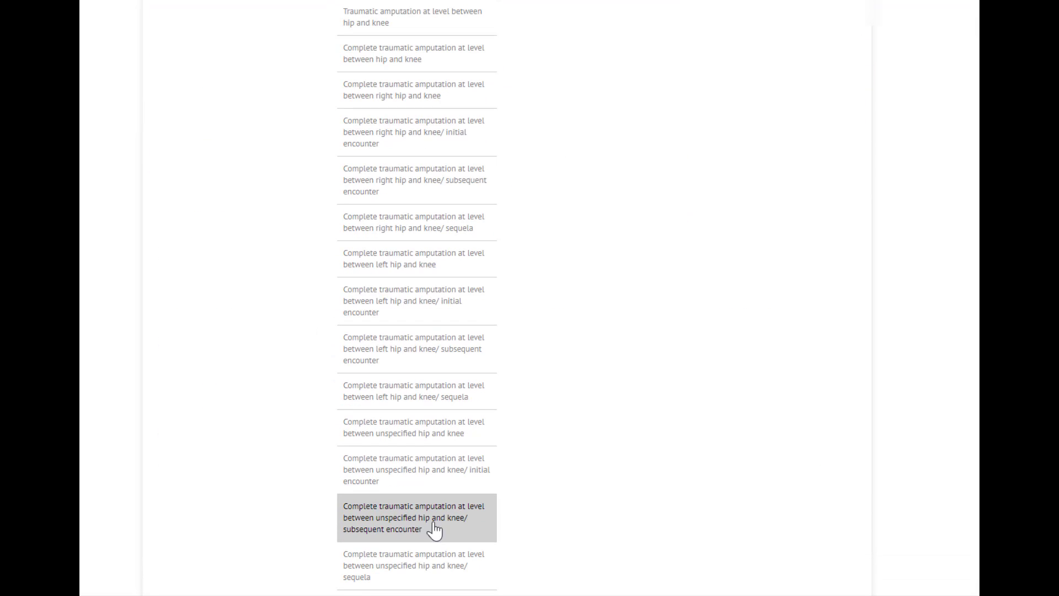
{"action": "left_click", "coordinate": [433, 580]}
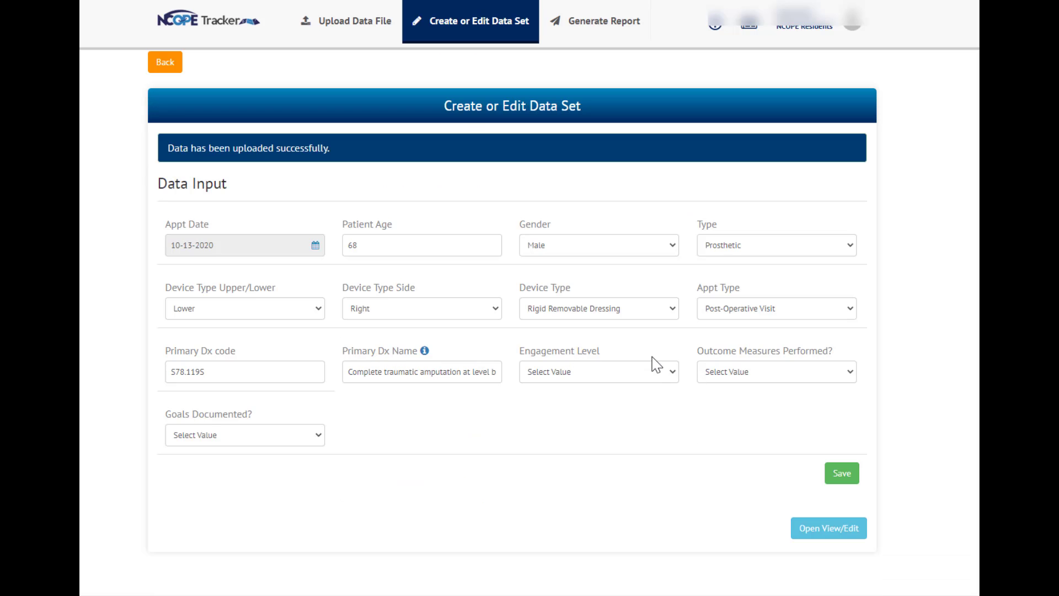
- Set the engagement level to Observer and save the Rigid Removable Dressing case
{"action": "left_click", "coordinate": [622, 373]}
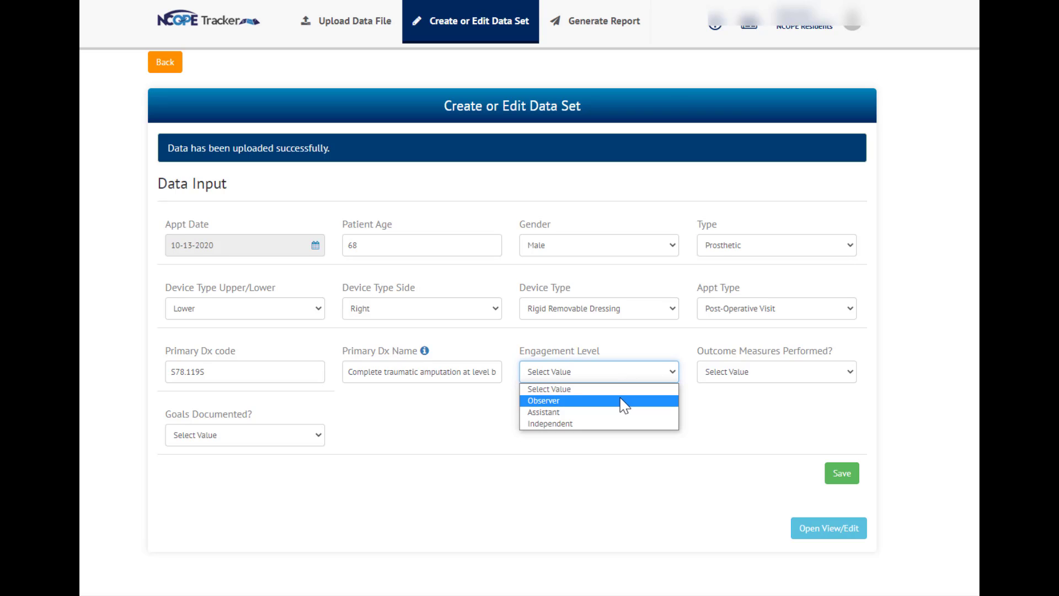
{"action": "left_click", "coordinate": [620, 401]}
{"action": "left_click", "coordinate": [761, 380]}
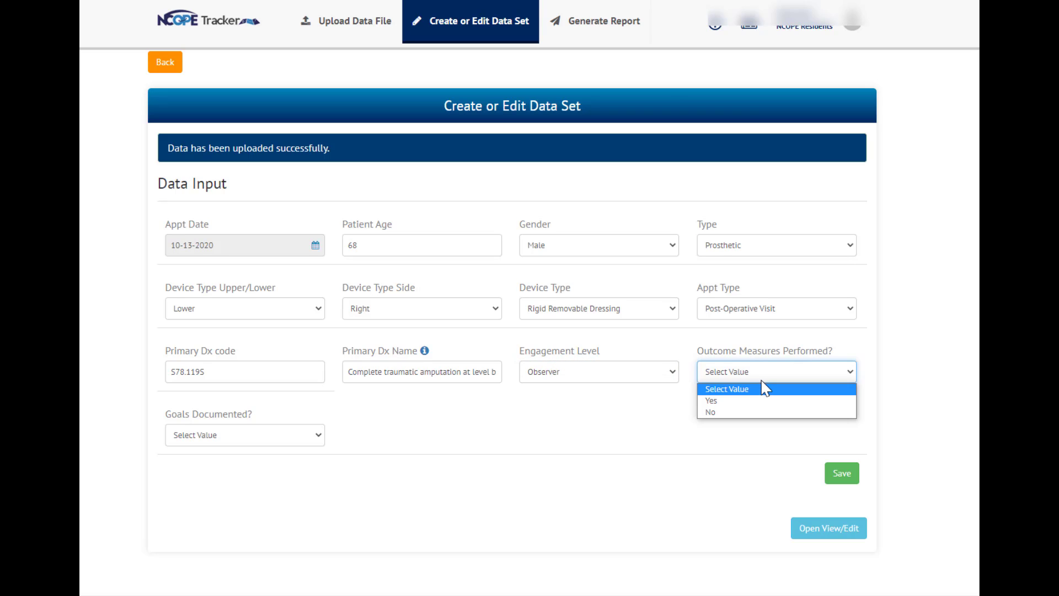
{"action": "left_click", "coordinate": [762, 380]}
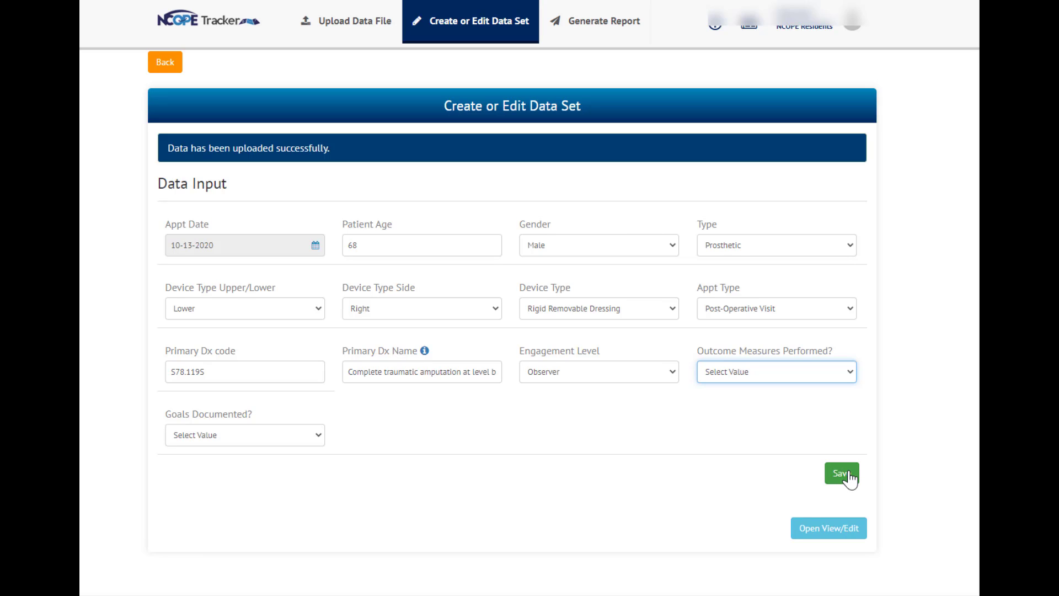
{"action": "left_click", "coordinate": [617, 309]}
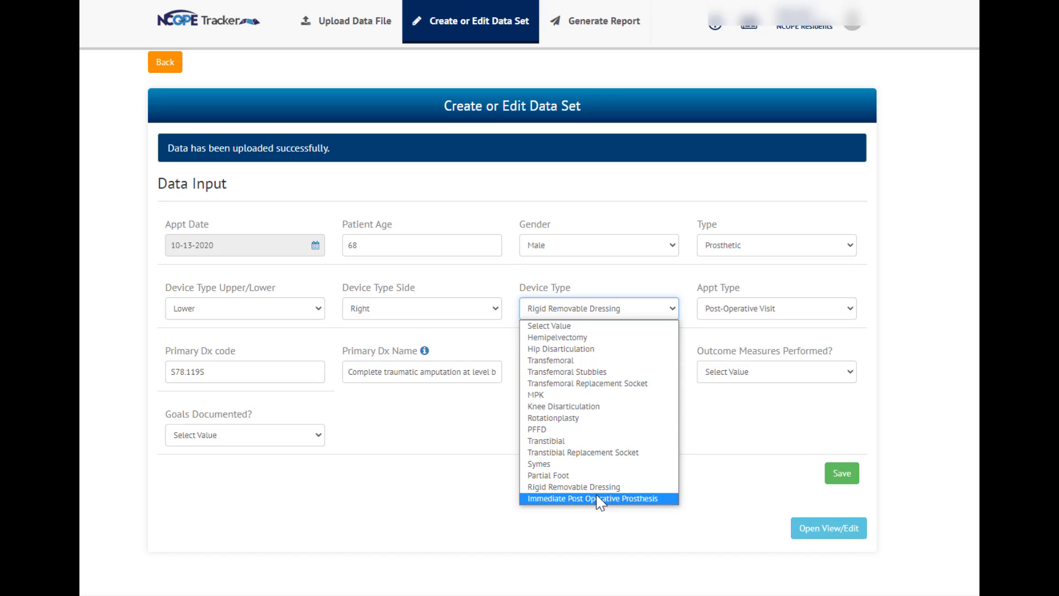
{"action": "left_click", "coordinate": [761, 428]}
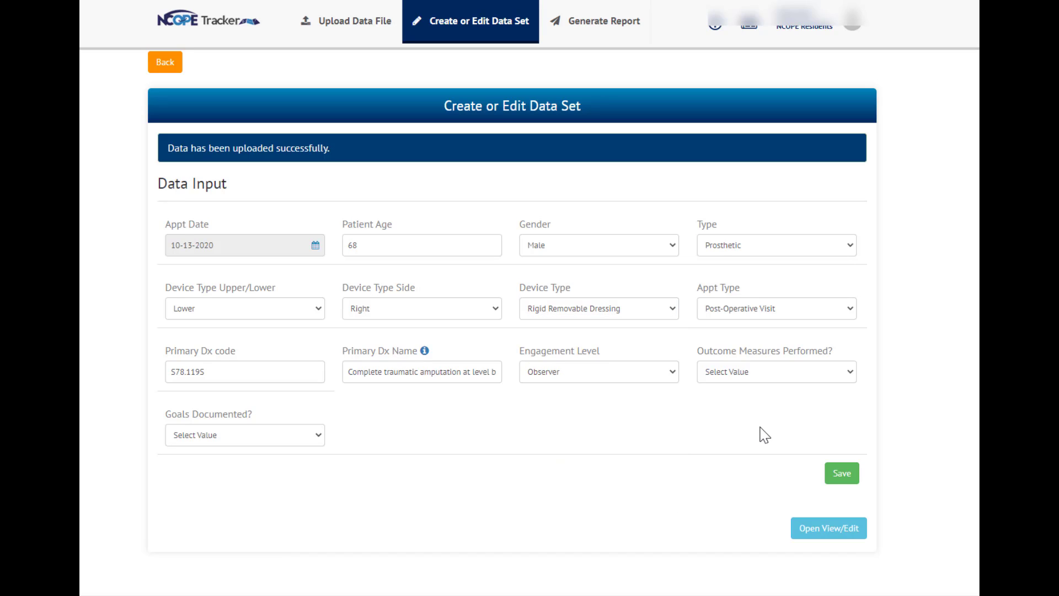
{"action": "left_click", "coordinate": [838, 483]}
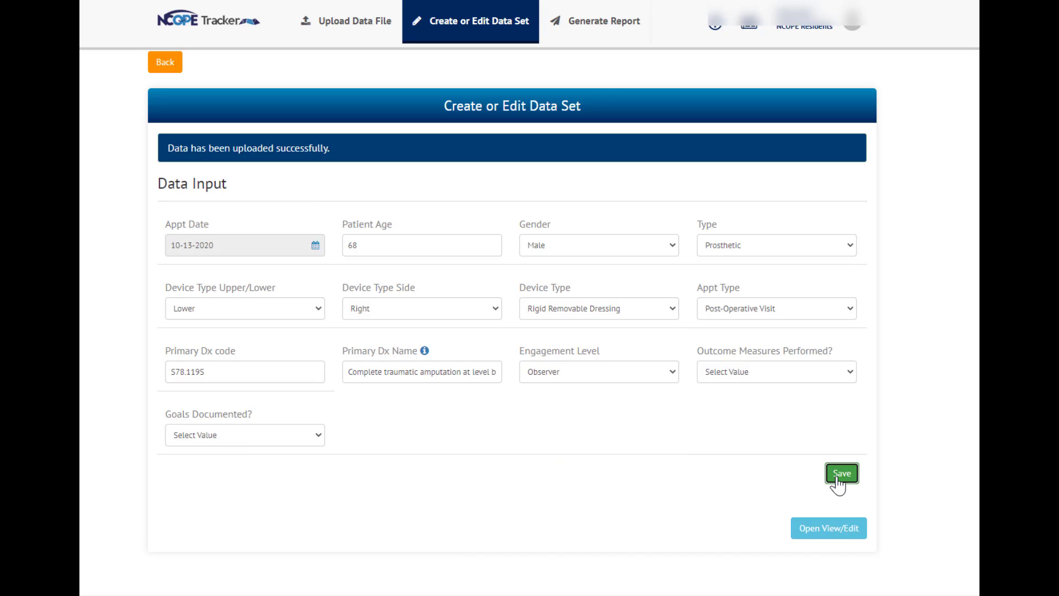